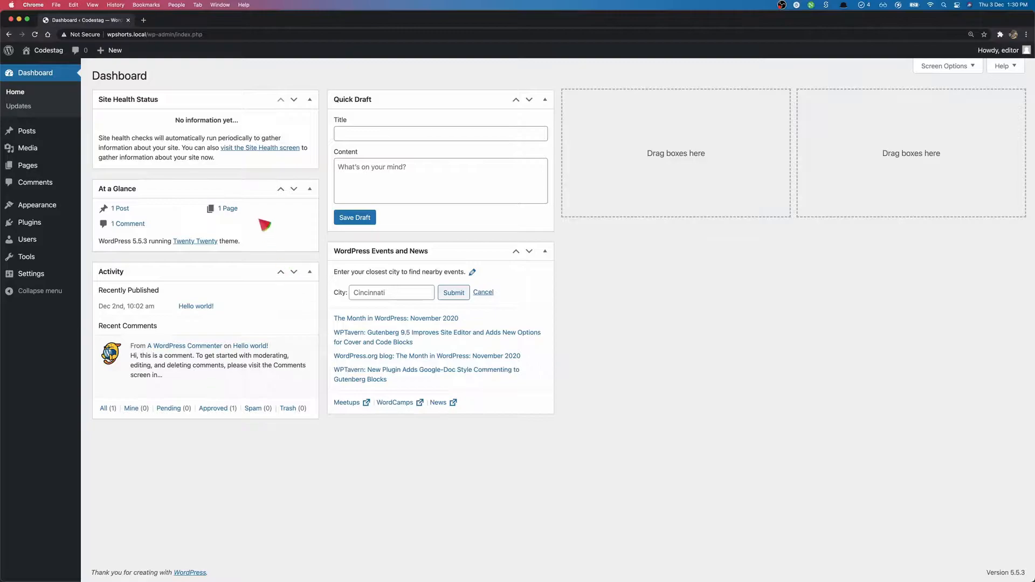
Open the codestag.com website in a new browser tab.
click(143, 20)
text(codestag)
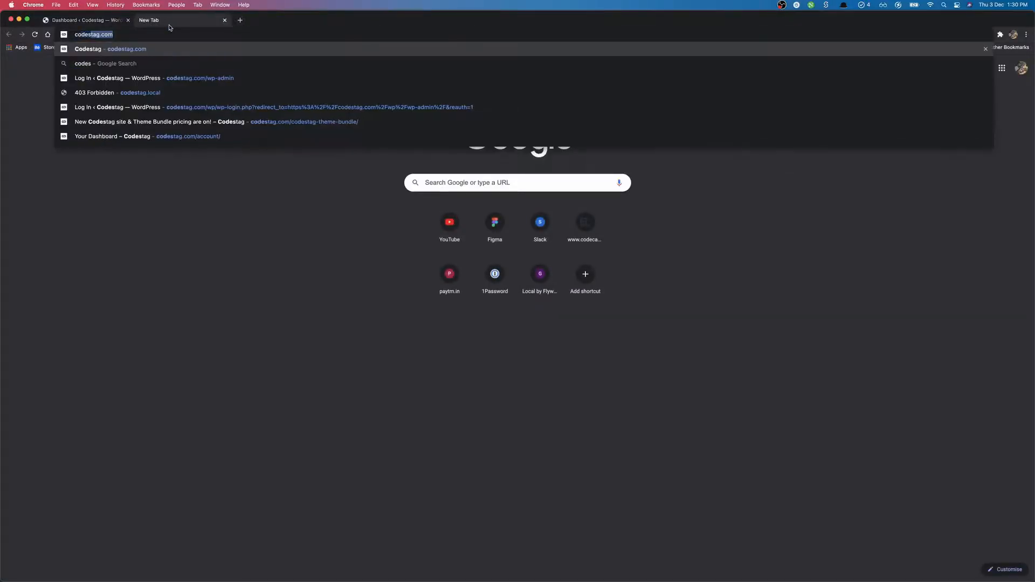
text(.com)
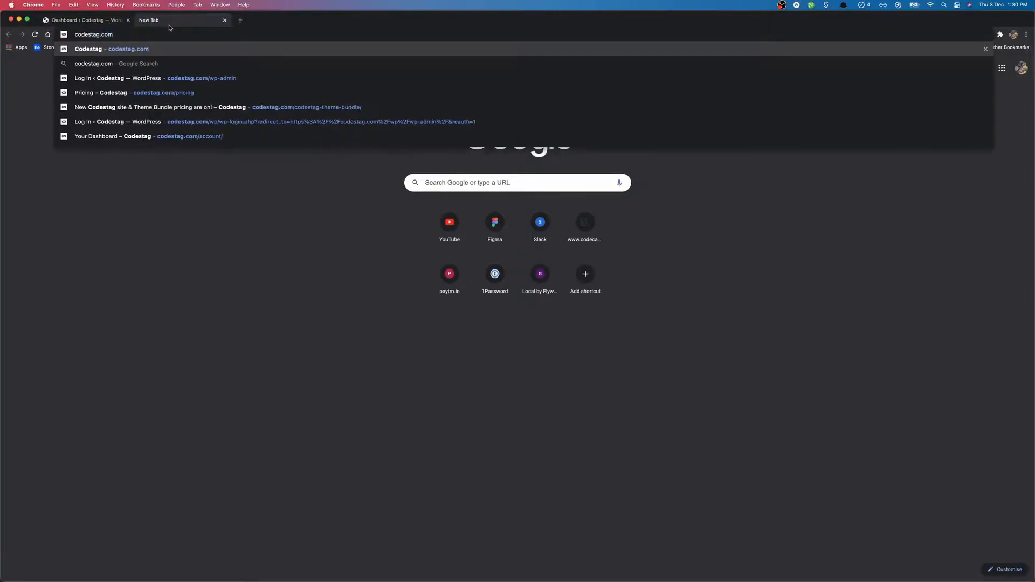
key(Return)
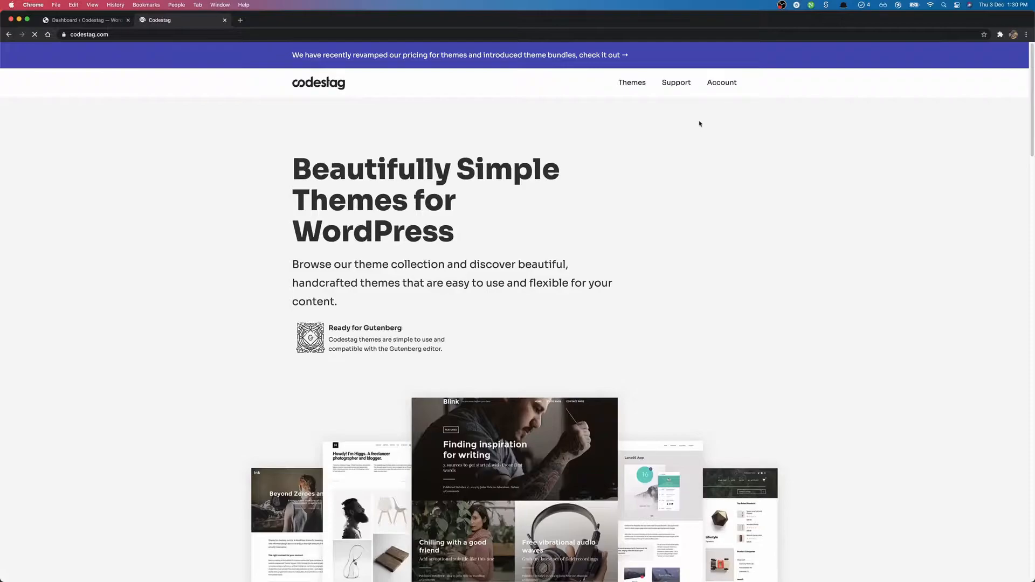
Open the order's details from the Codestag account and review its license keys and theme downloads.
click(719, 91)
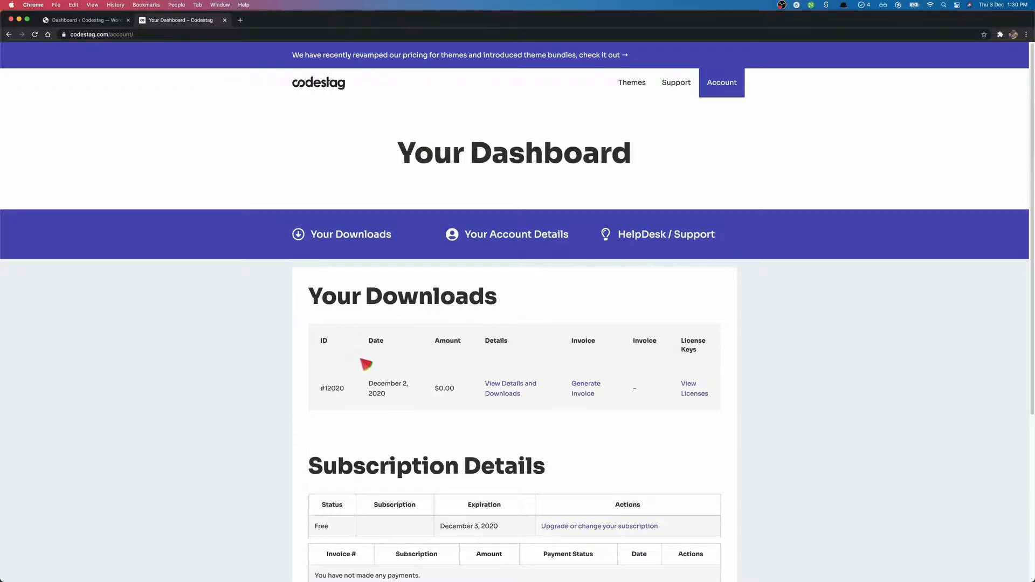
click(496, 388)
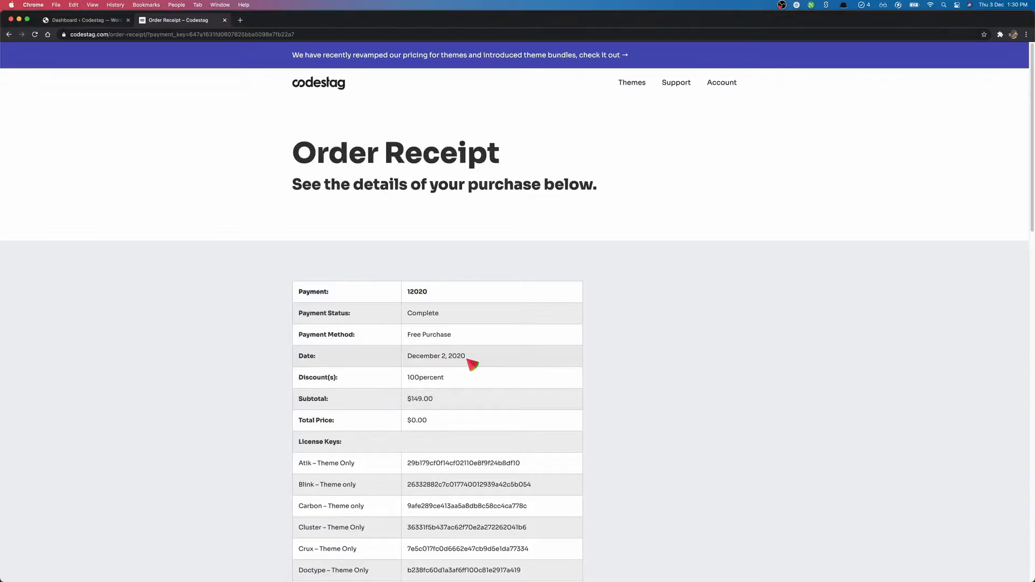
scroll(472, 365, down, 5)
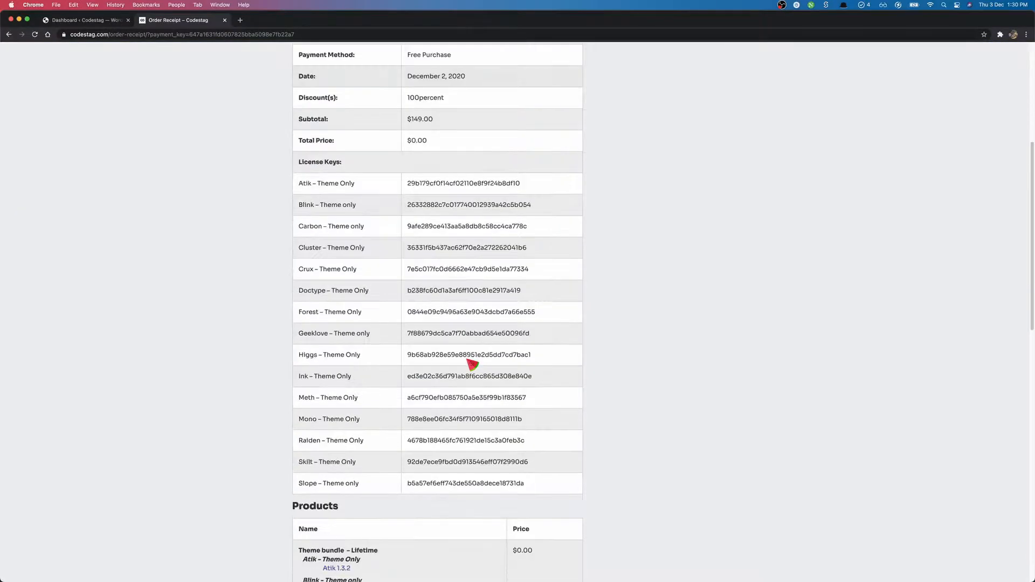
scroll(446, 357, down, 7)
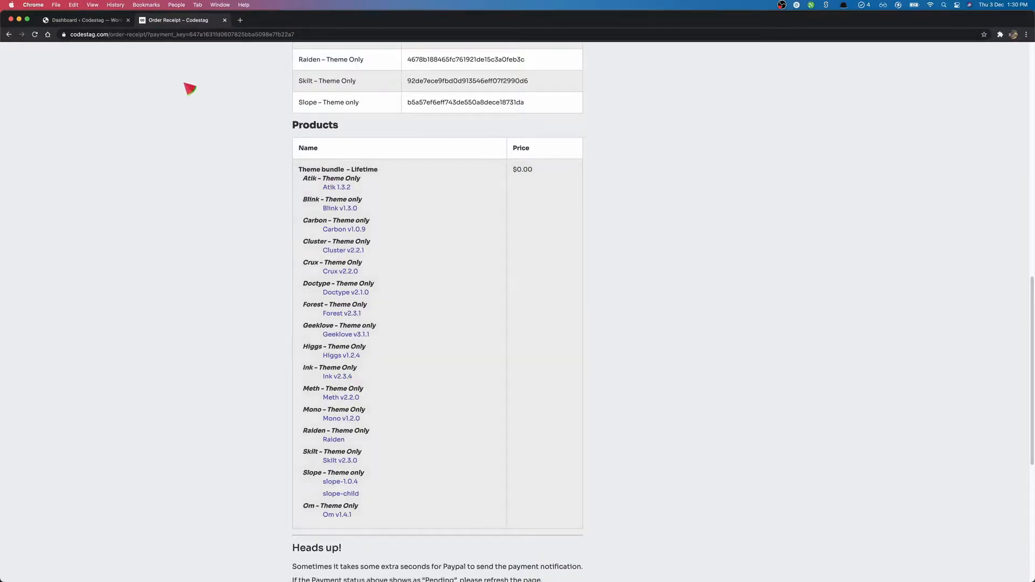
Return to the WordPress admin and open the upload form for adding a new theme.
click(109, 24)
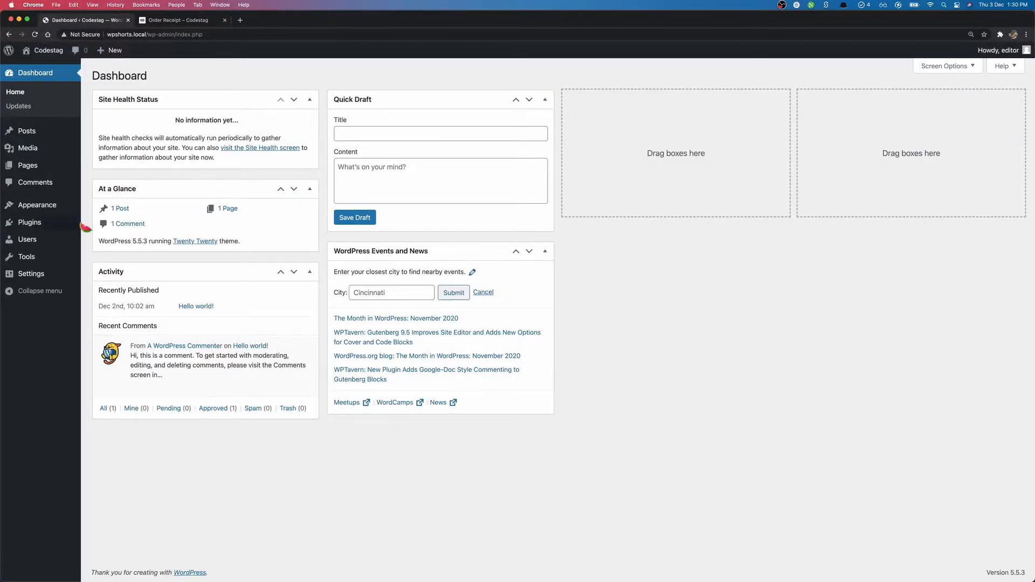
click(89, 204)
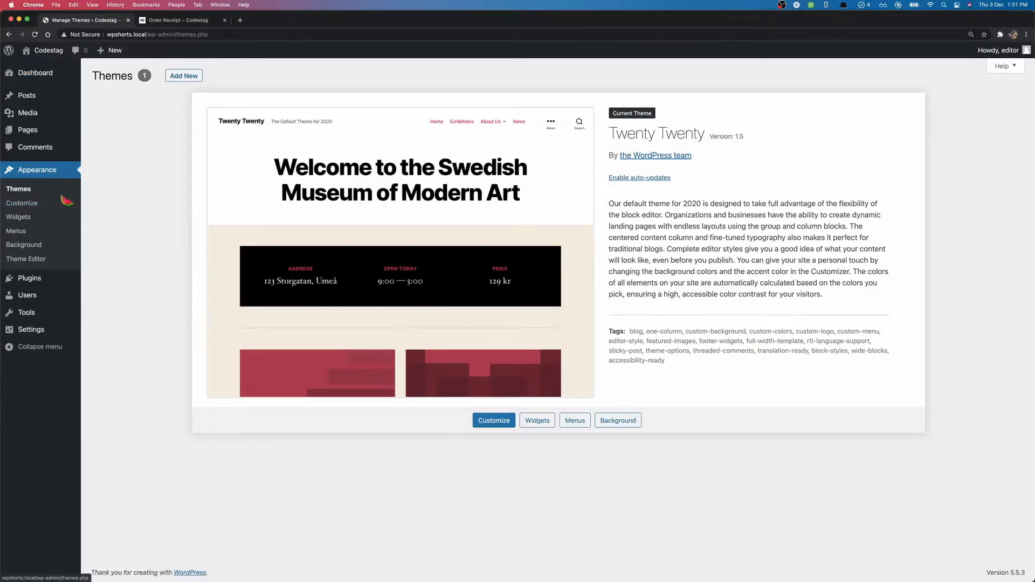
click(176, 80)
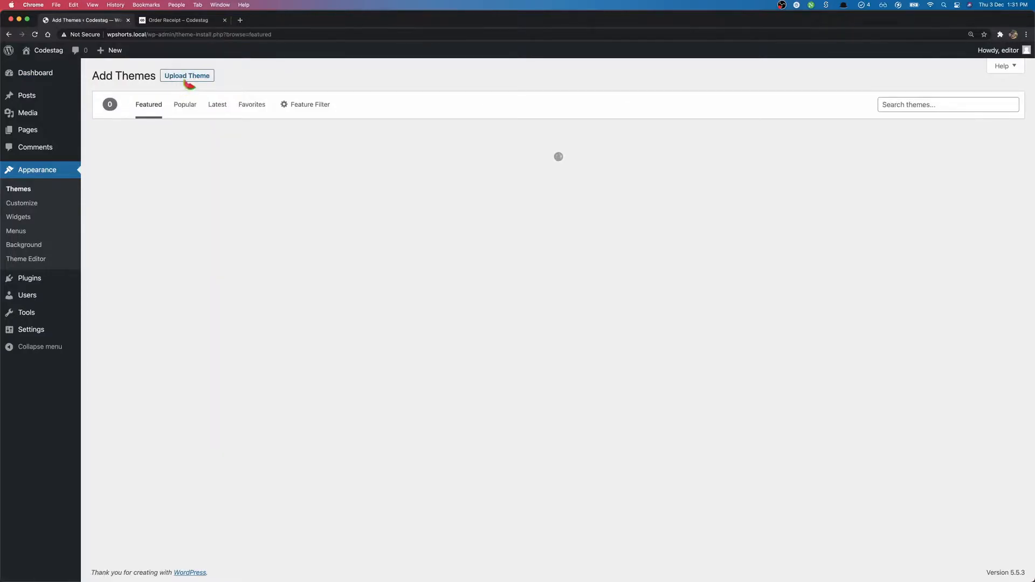
click(184, 80)
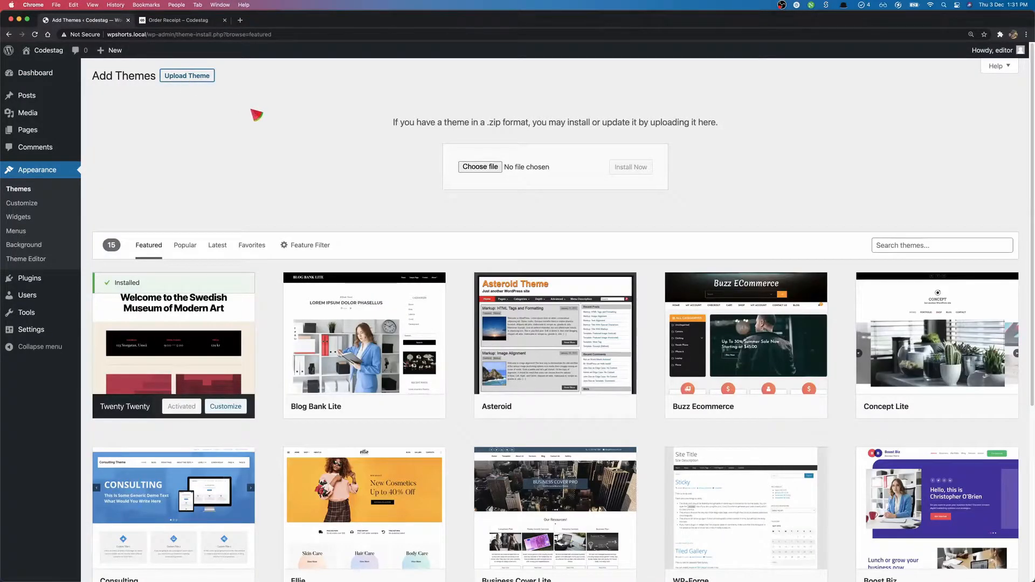
Upload ink-2.3.4.zip from the Downloads folder, install it and activate the Ink theme.
click(492, 167)
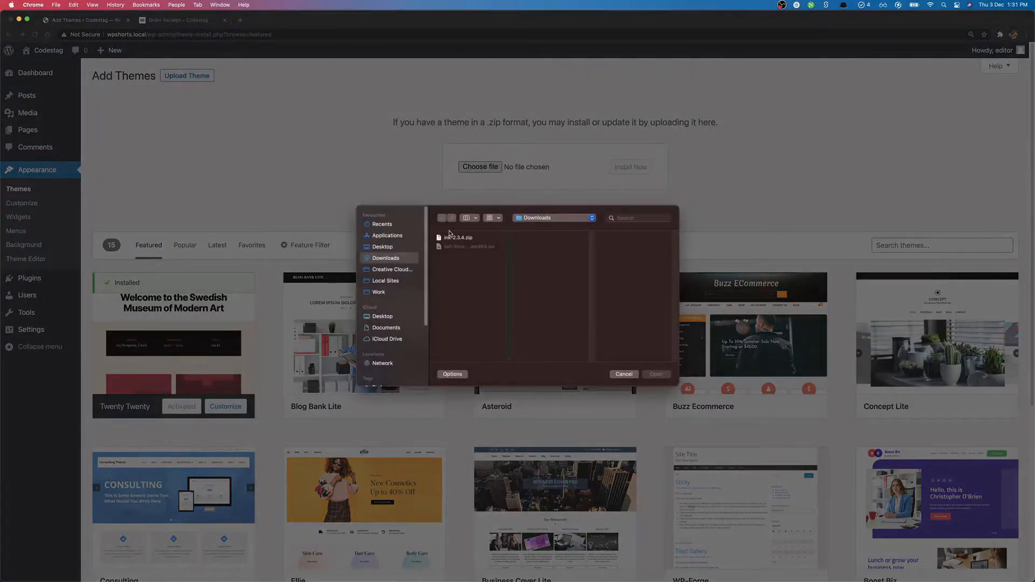
click(470, 238)
click(656, 374)
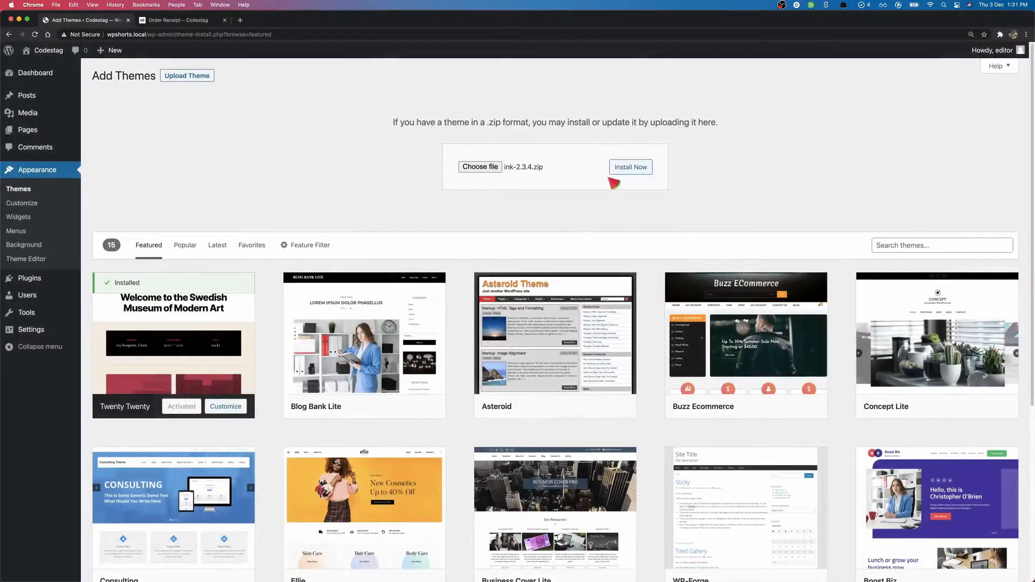
click(622, 171)
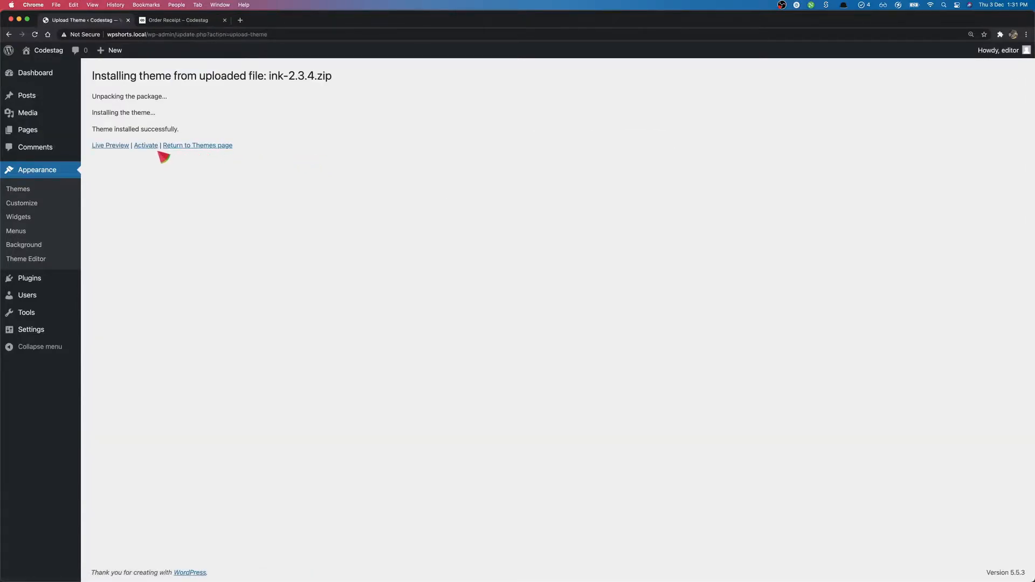
click(153, 147)
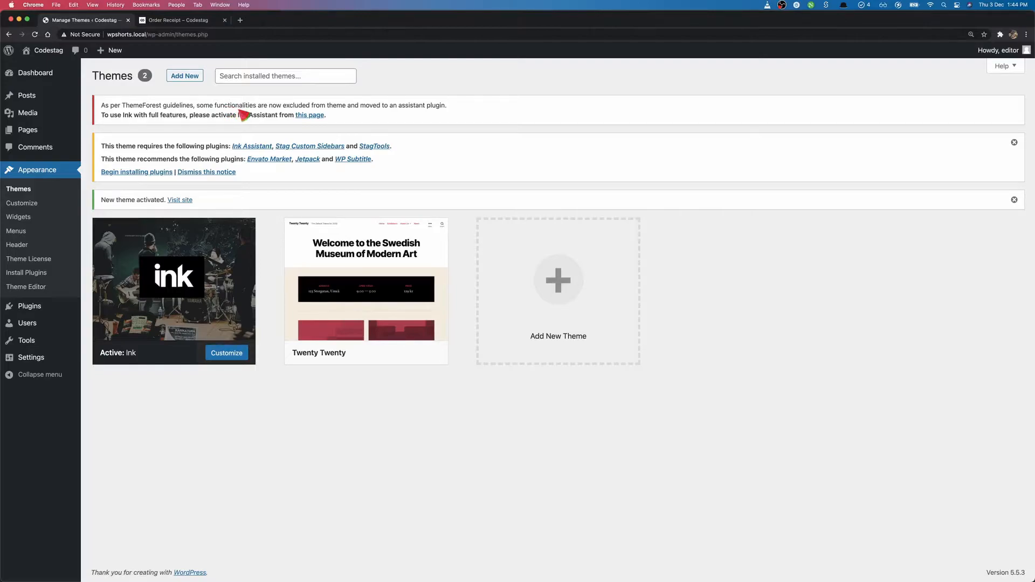
Install the required Ink Assistant plugin and return to the required plugins list.
click(308, 116)
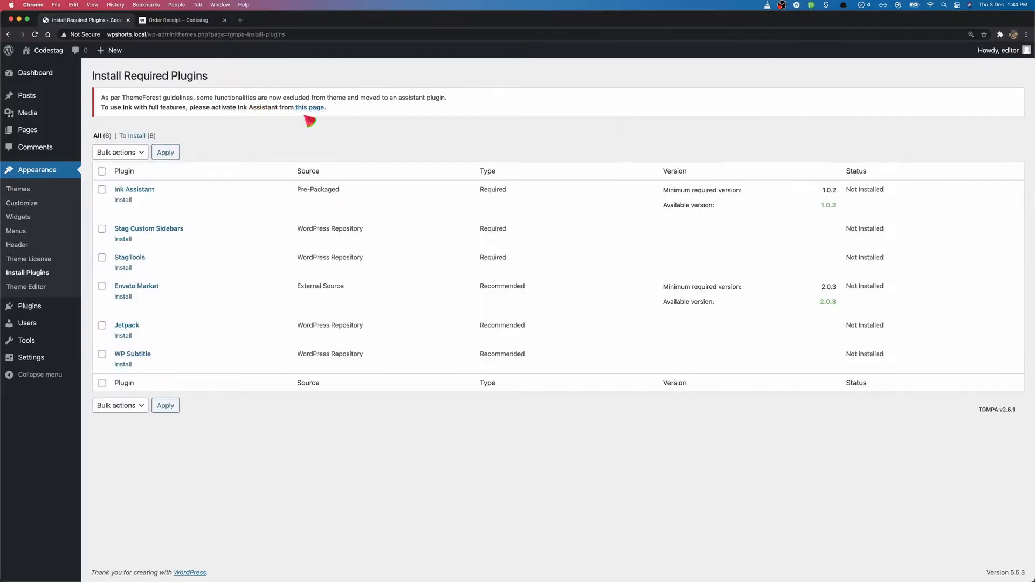
click(127, 201)
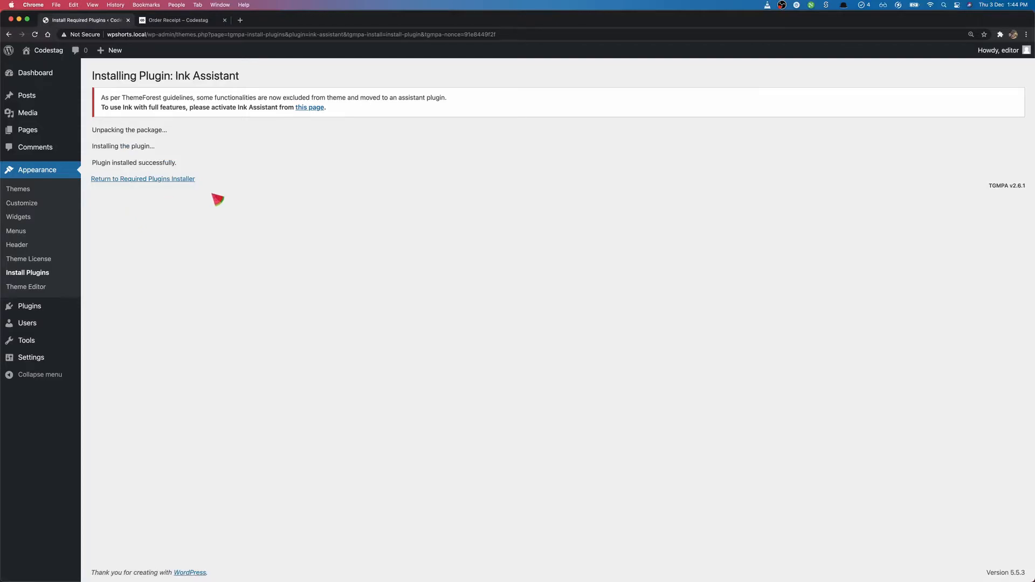
click(174, 180)
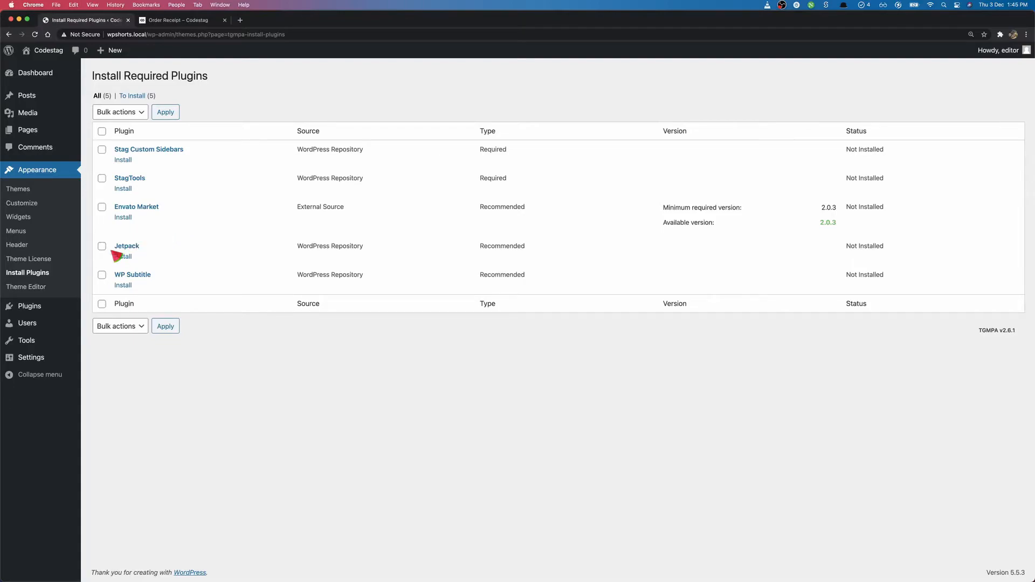
Switch back to the Codestag site and open the order's license list from the account dashboard.
click(178, 25)
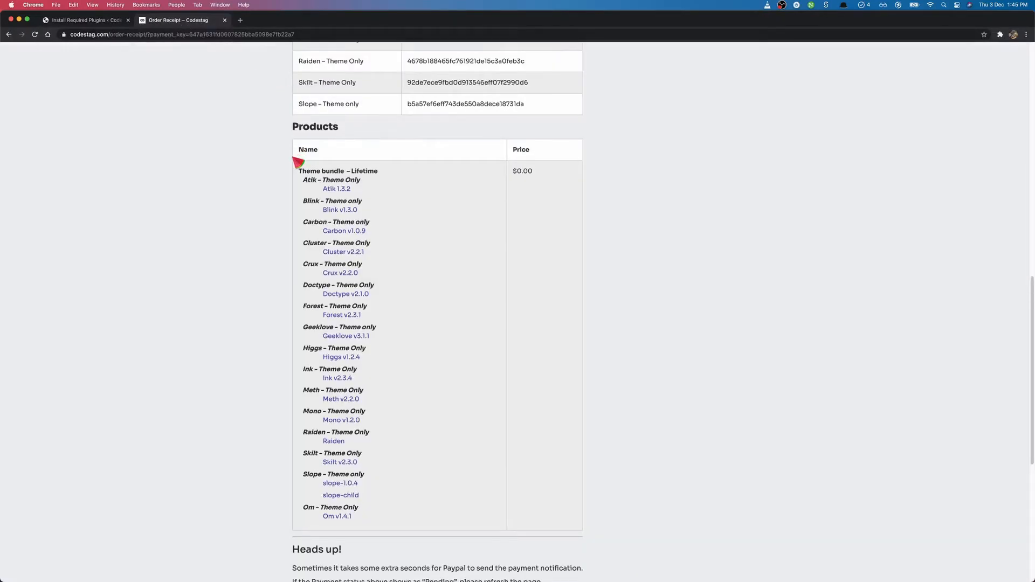
scroll(298, 159, up, 10)
scroll(619, 208, down, 1)
scroll(619, 203, up, 1)
scroll(616, 230, down, 10)
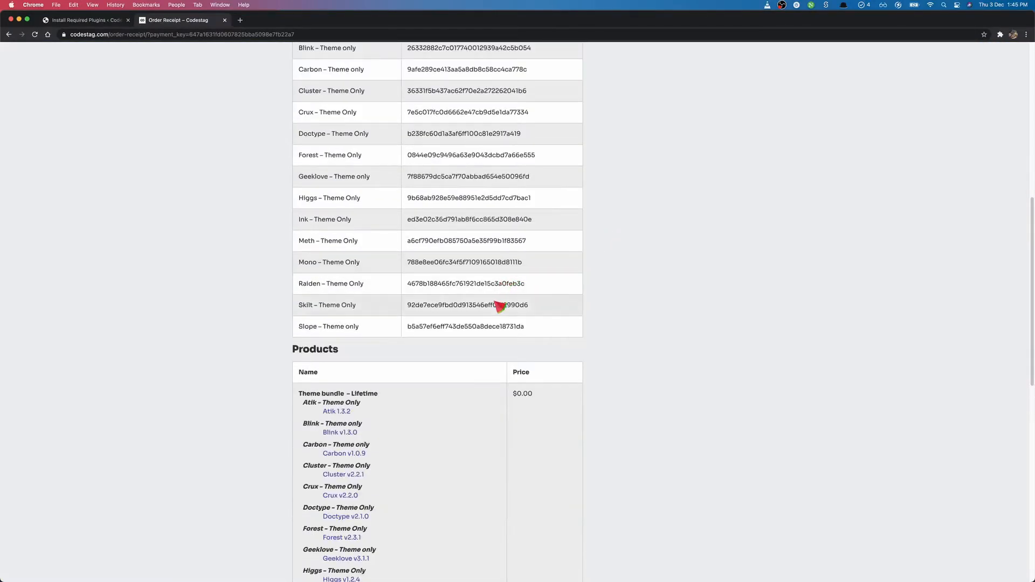
scroll(499, 304, down, 1)
scroll(499, 307, up, 10)
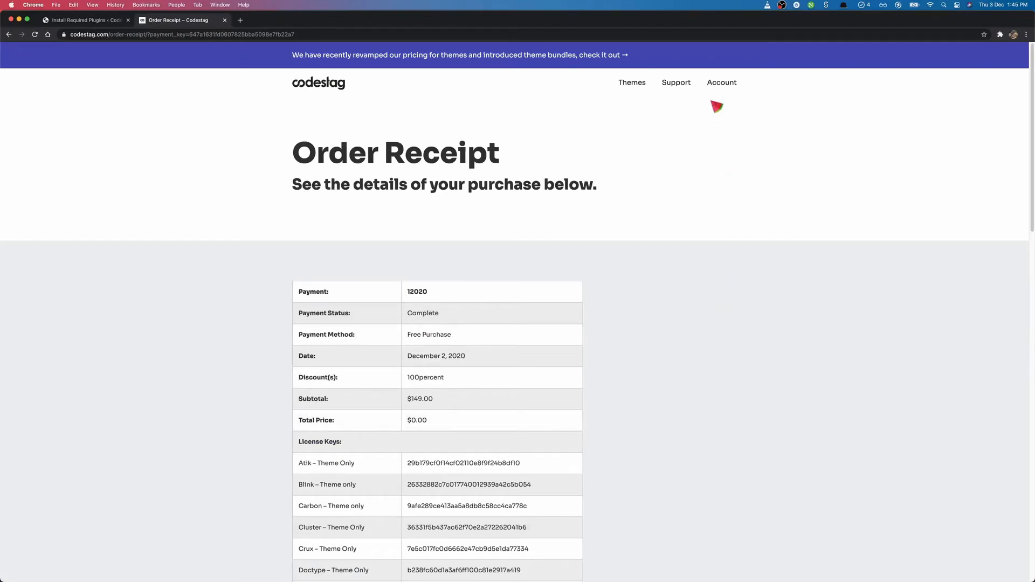
click(722, 84)
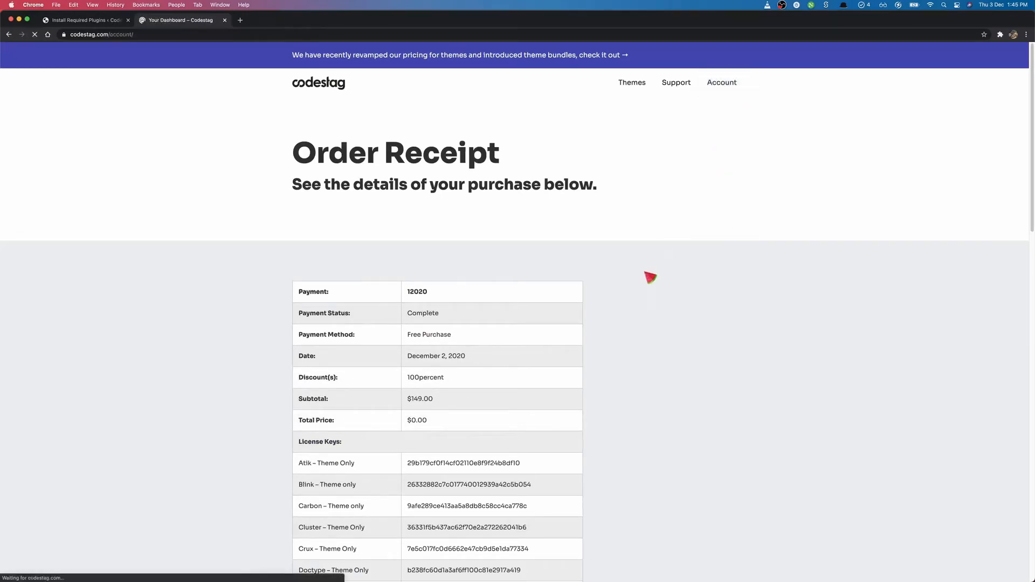
click(699, 395)
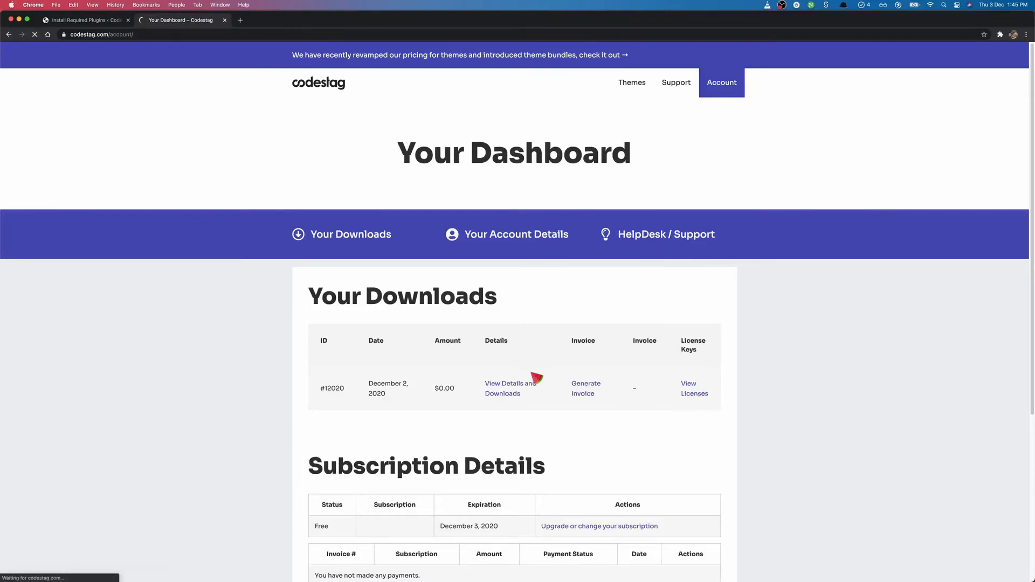
scroll(485, 403, down, 4)
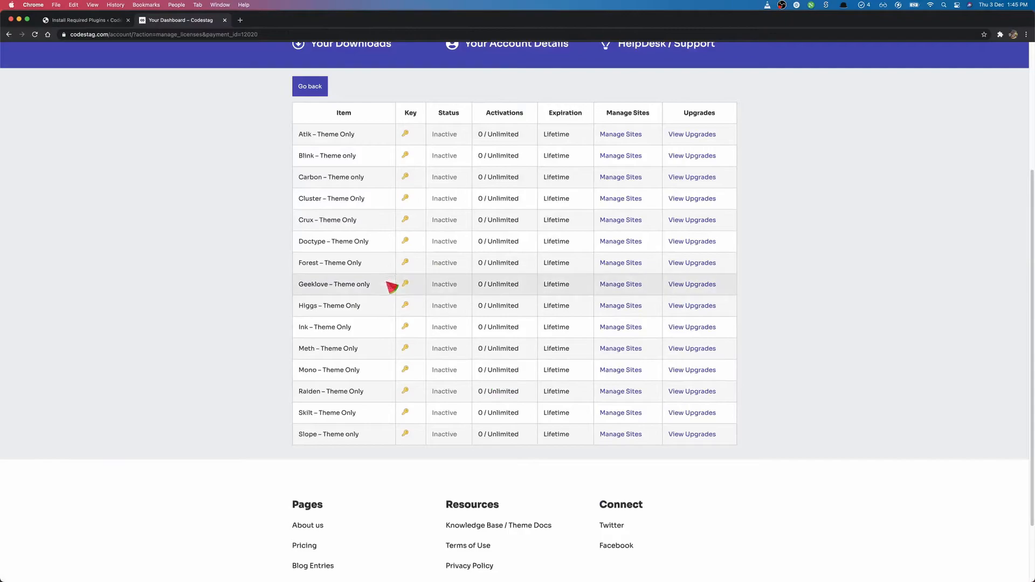
Reveal the license key for the Ink theme and copy it.
click(404, 327)
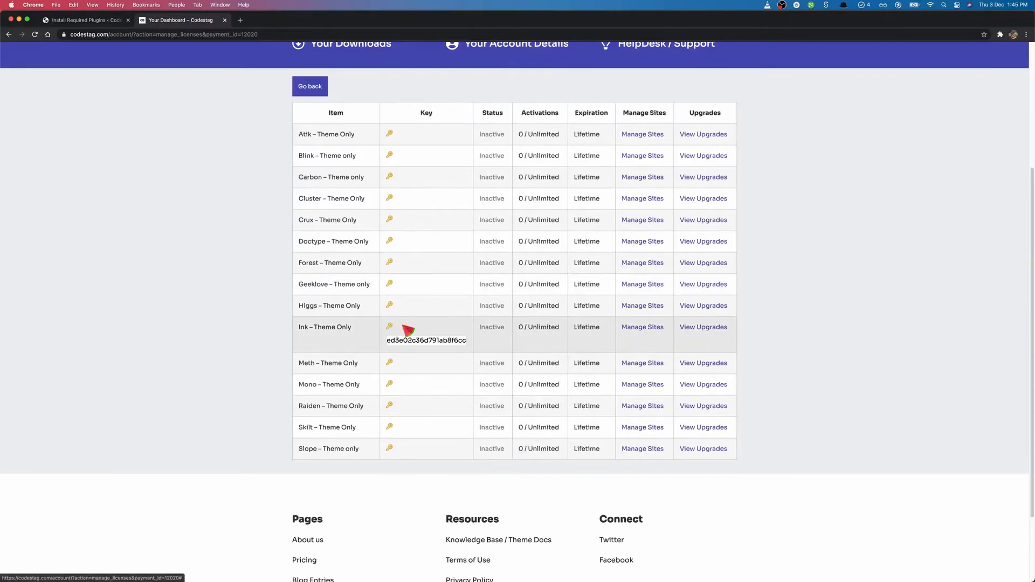
double_click(411, 341)
right_click(411, 343)
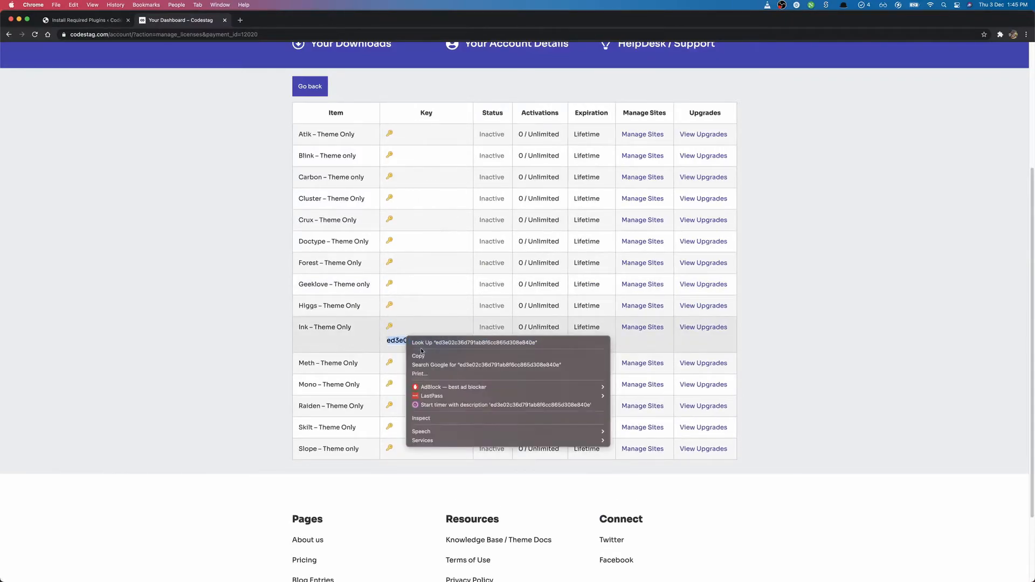
click(419, 354)
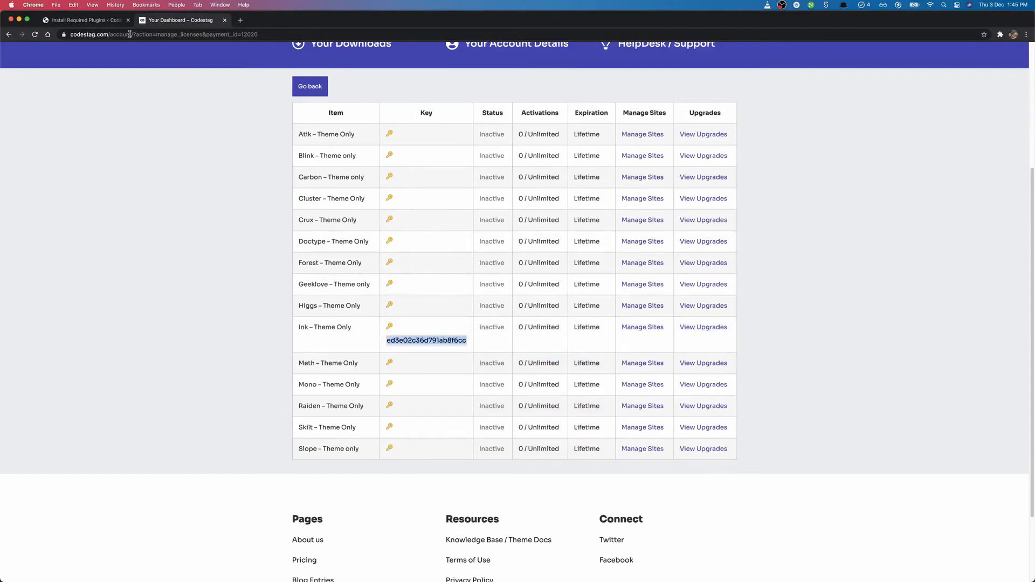
Paste the copied license key into the License Key field of WordPress's Theme License settings and save the changes.
click(101, 21)
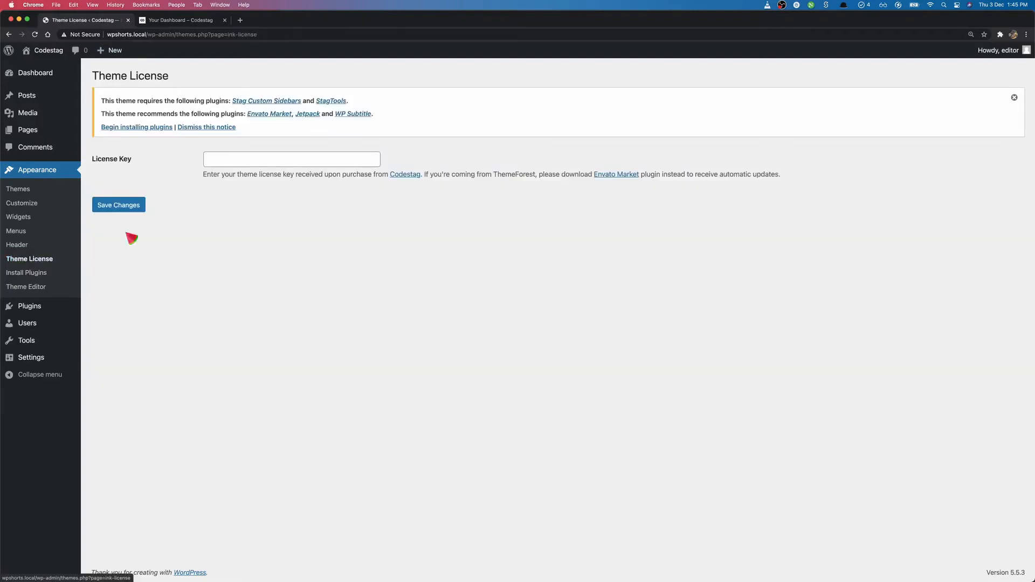
click(205, 160)
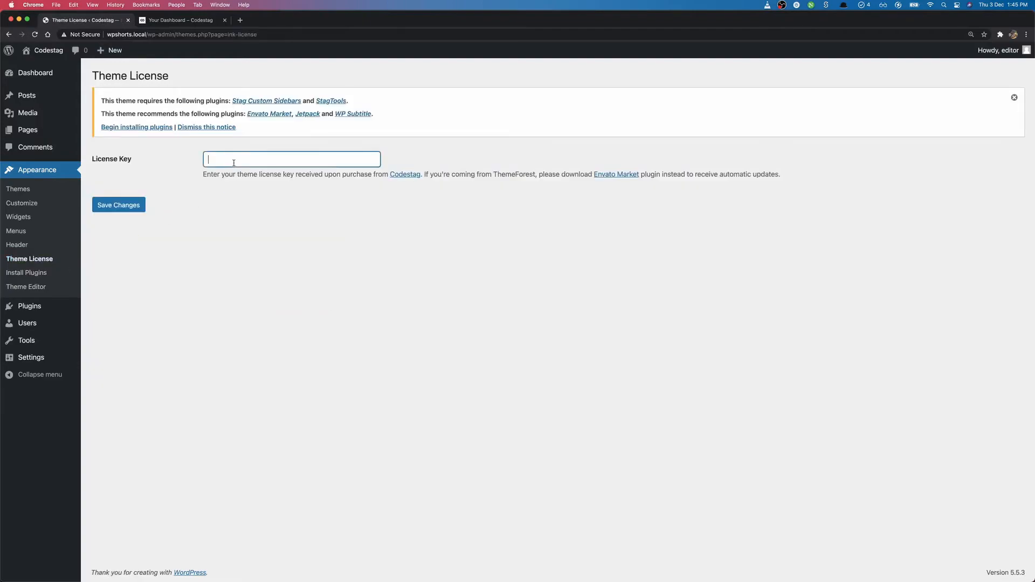
right_click(235, 160)
click(248, 221)
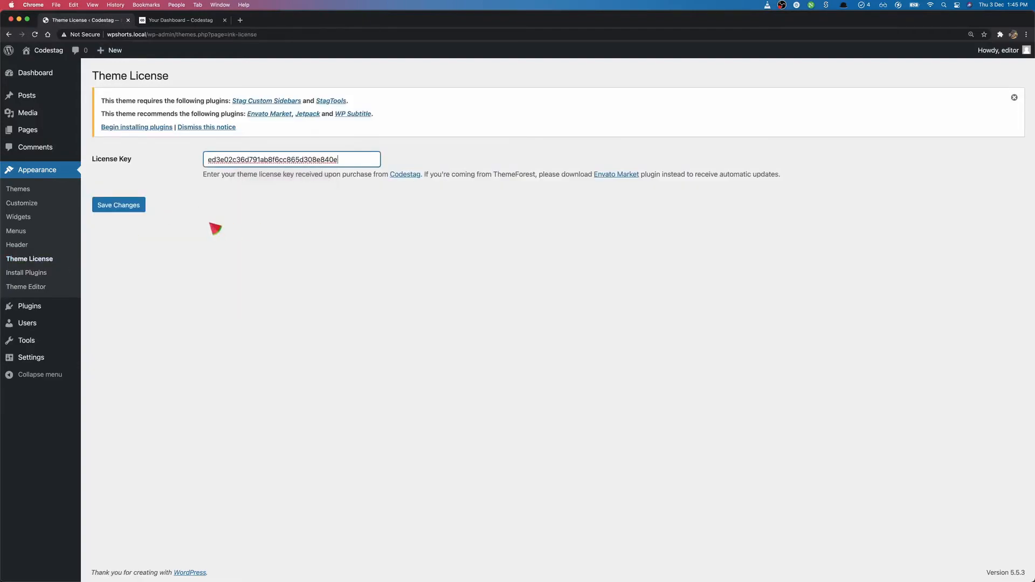
click(139, 210)
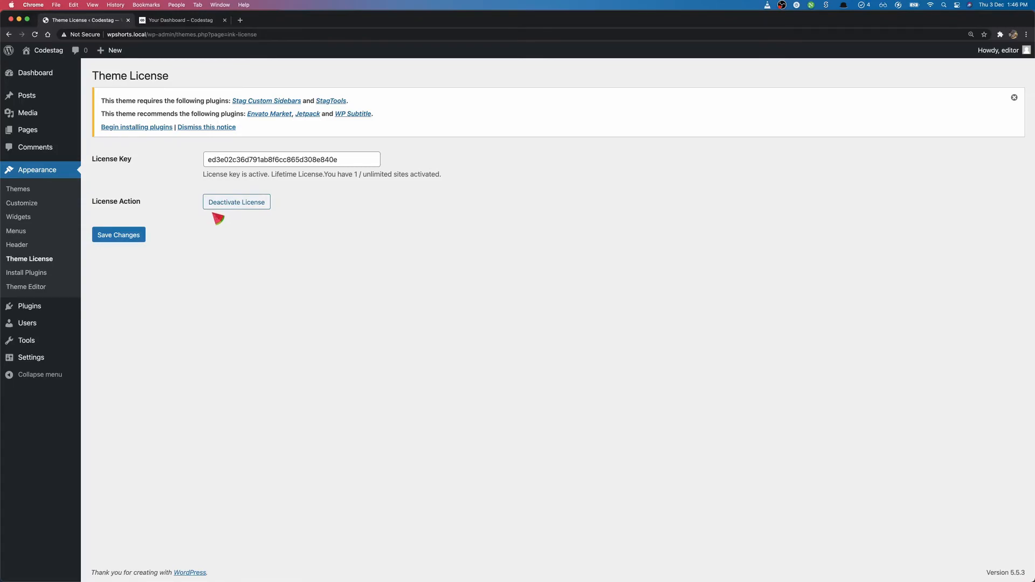
Return to the installed themes overview and look at the active Ink theme.
click(48, 191)
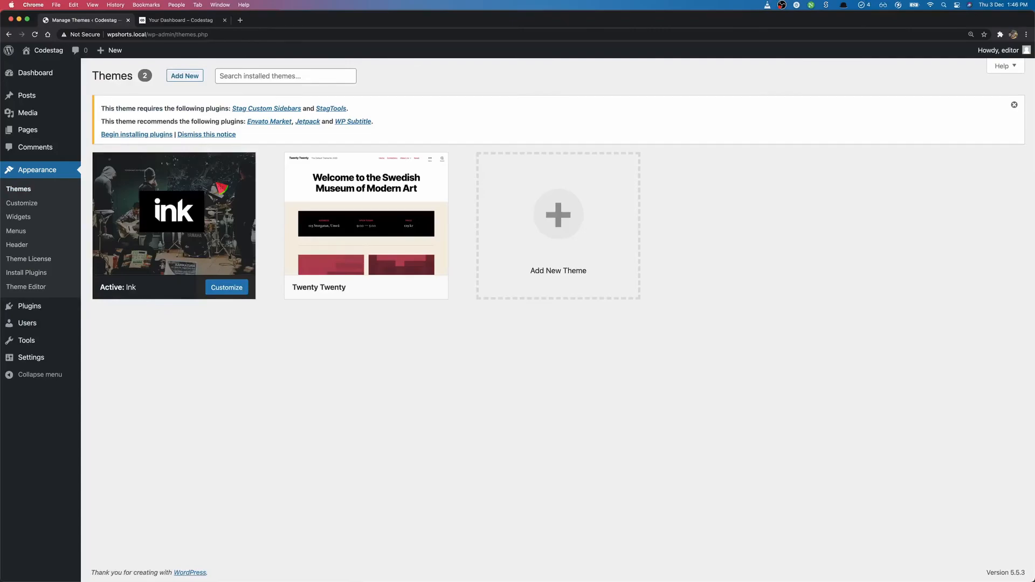
mouse_move(186, 184)
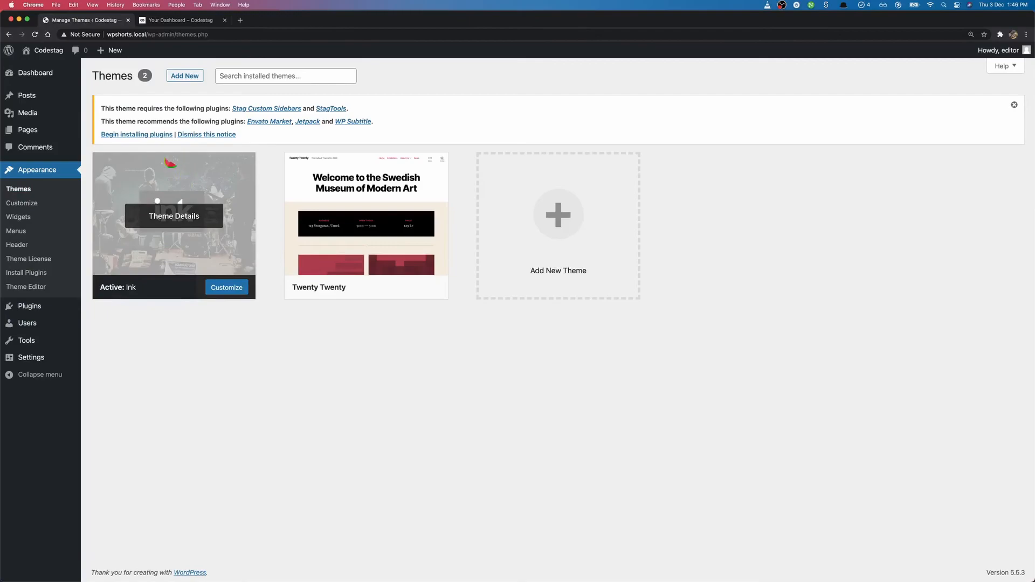